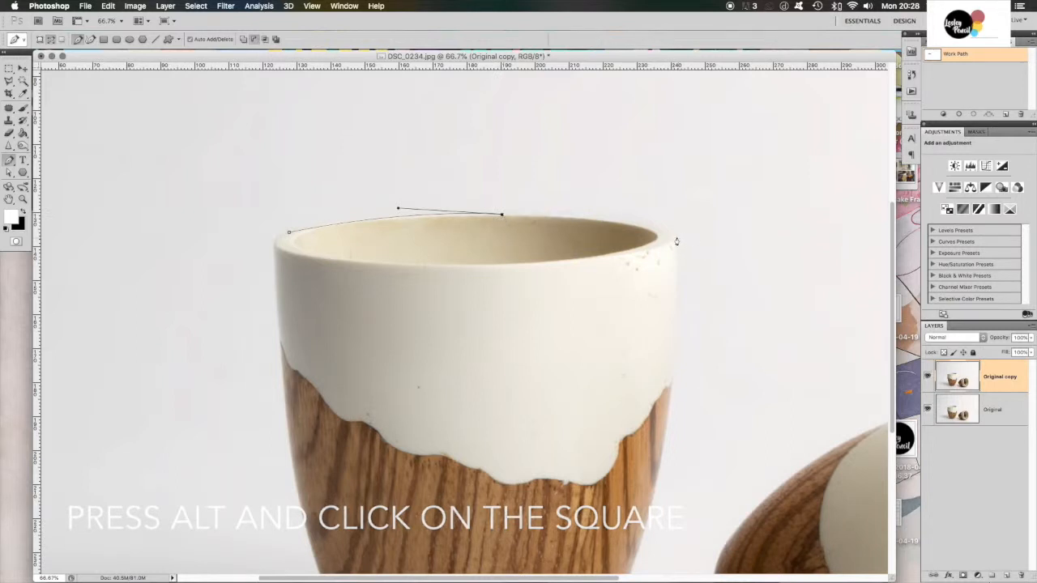
Trace the back rim of the upright cup with the Pen tool as far as its outer corner beside the lying cup
left_click(642, 230)
left_click_drag(645, 229, 788, 242)
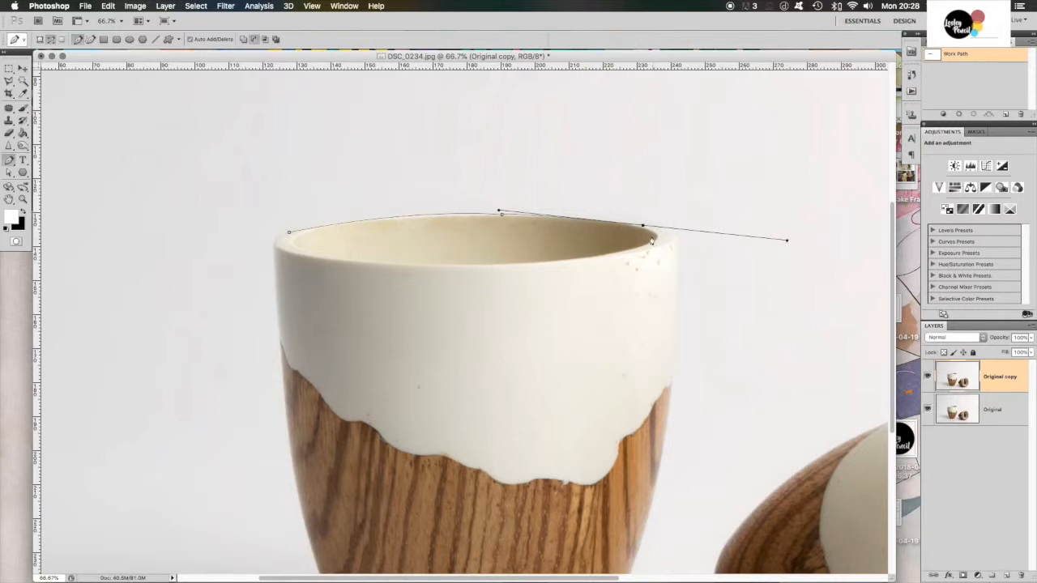
left_click(643, 228, "alt")
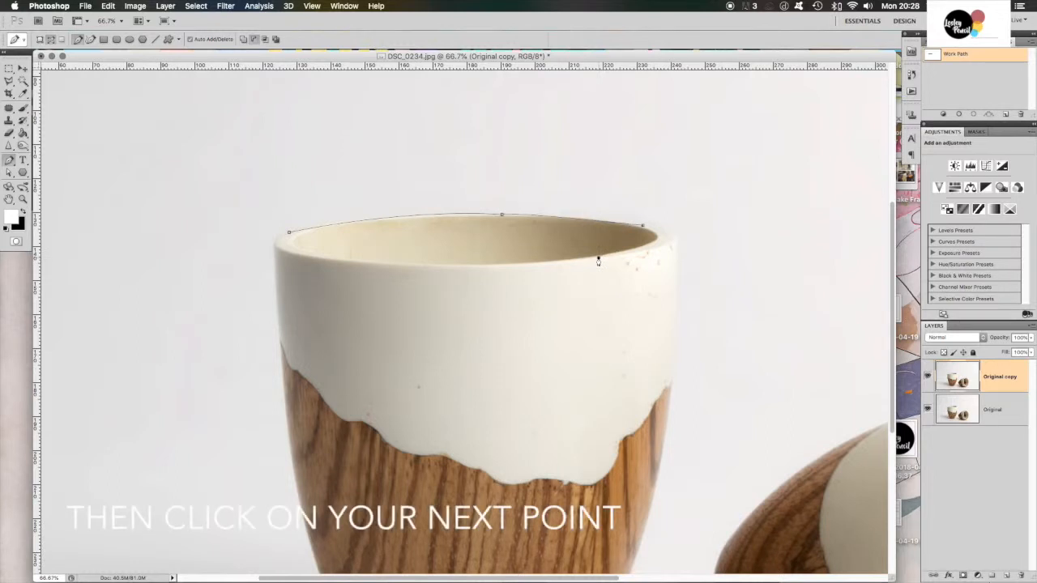
left_click_drag(598, 258, 459, 278)
key("BackSpace")
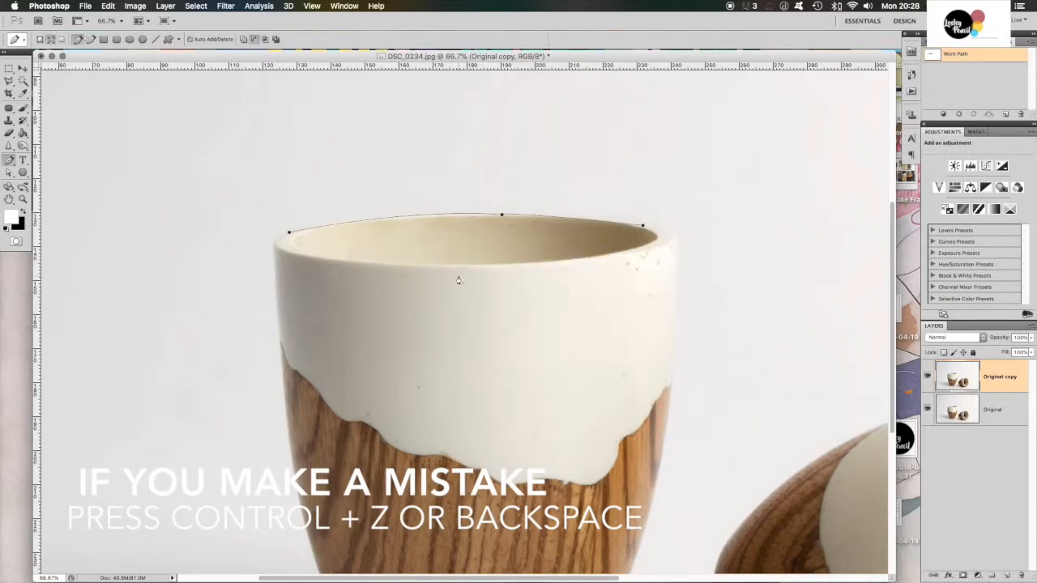
left_click_drag(678, 225, 693, 251)
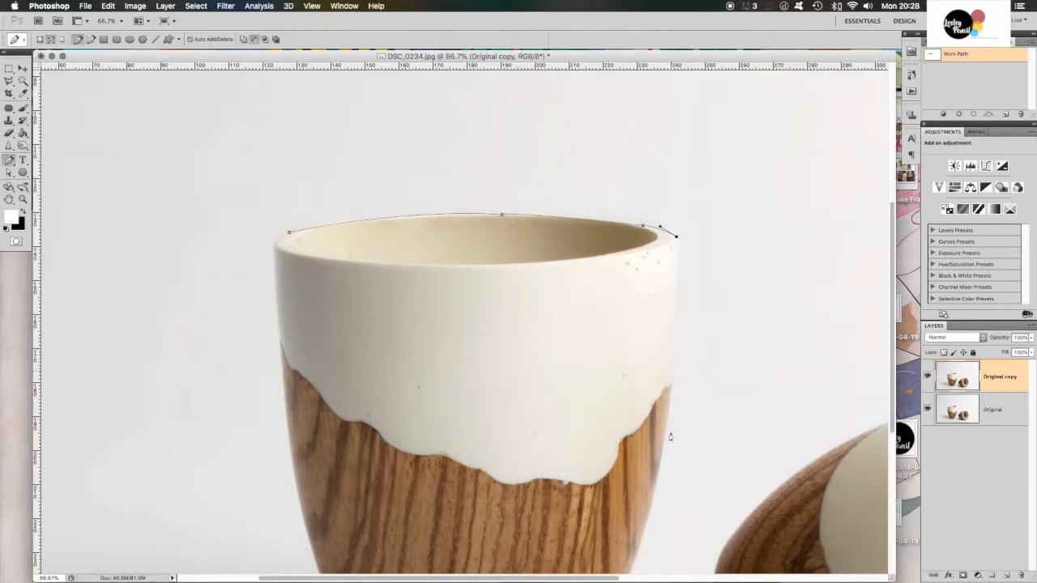
Continue the path down the upright cup's side facing the lying cup and around its wooden base
scroll(654, 473, "down", 6)
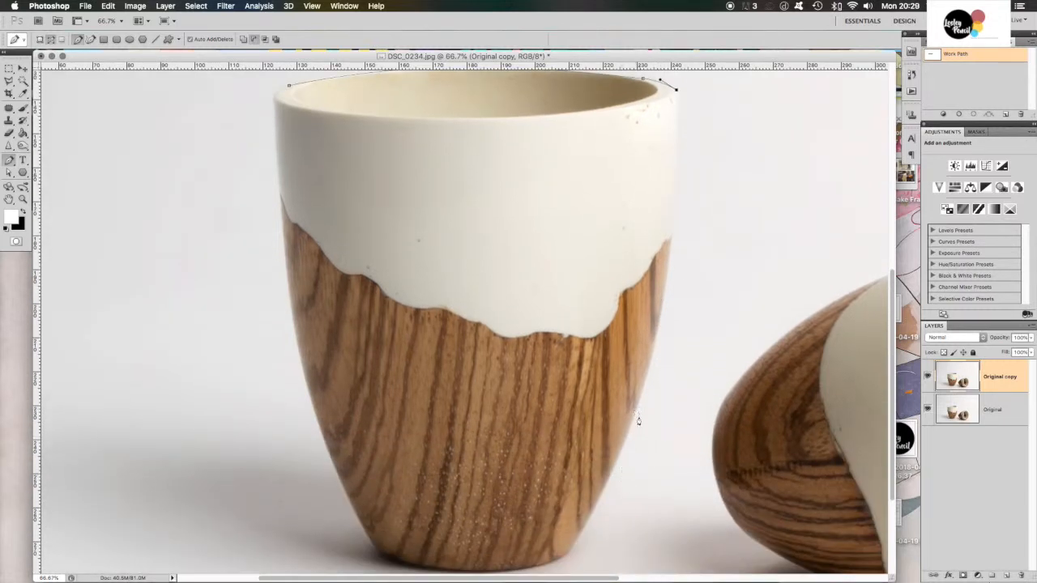
left_click_drag(633, 416, 530, 562)
left_click(633, 417, "alt")
left_click_drag(381, 487, 259, 448)
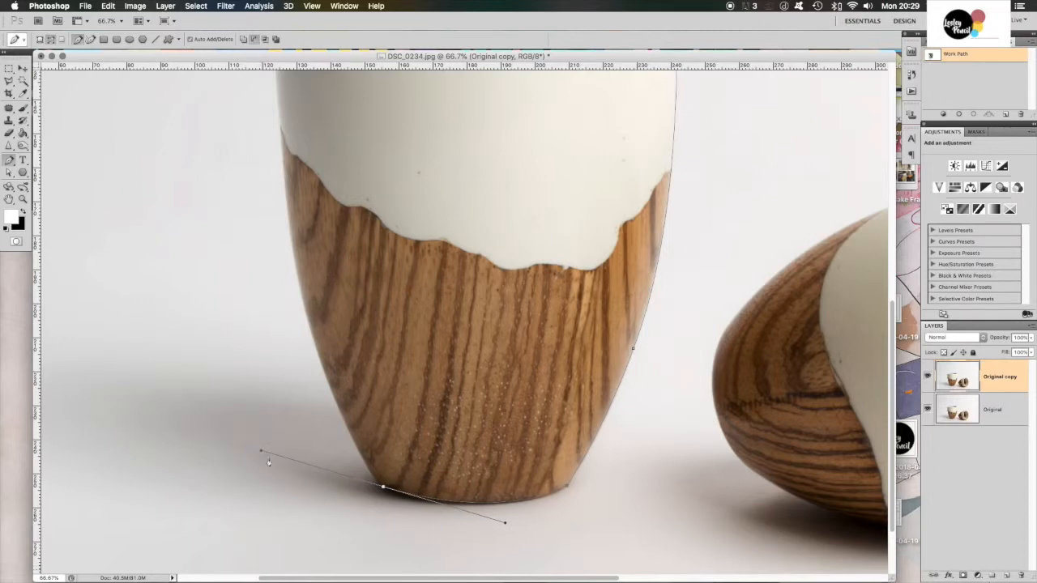
Trace the upright cup's remaining side up to the rim and close the path at its starting anchor
left_click_drag(279, 120, 285, 78)
key("super+minus")
key("super+minus")
left_click_drag(257, 201, 234, 187)
key("super+alt+z")
key("super+alt+z")
left_click_drag(251, 260, 246, 79)
left_click(251, 261, "alt")
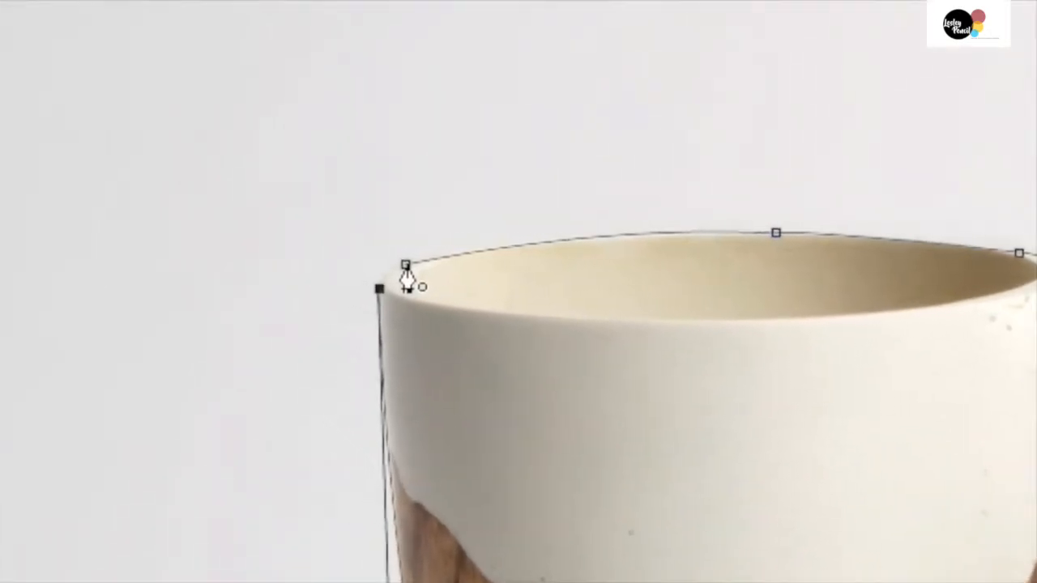
left_click(377, 262)
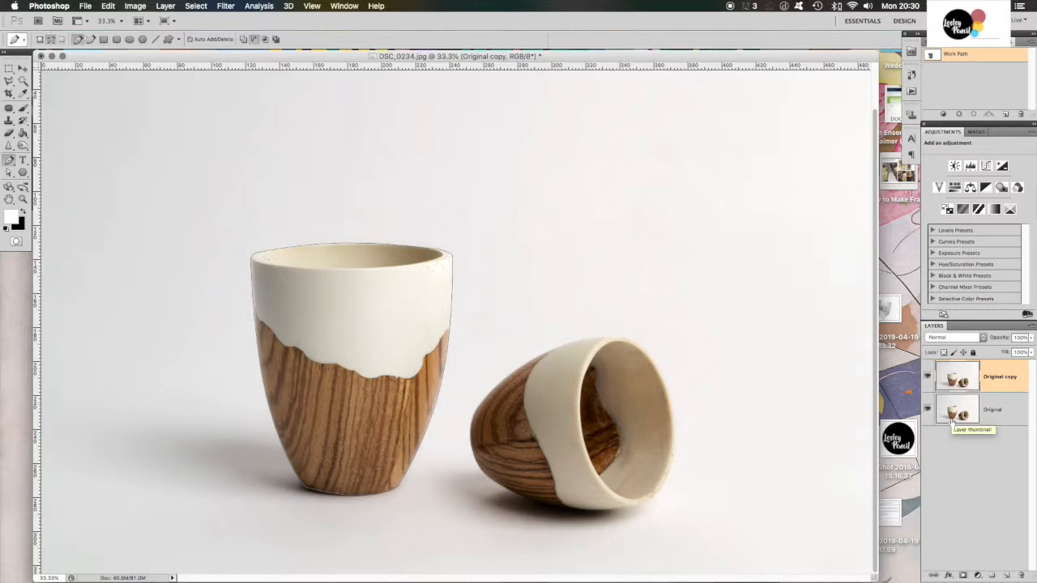
Trace the outline of the lying cup around its wooden base and open rim, closing it in the same work path
left_click_drag(476, 413, 431, 490)
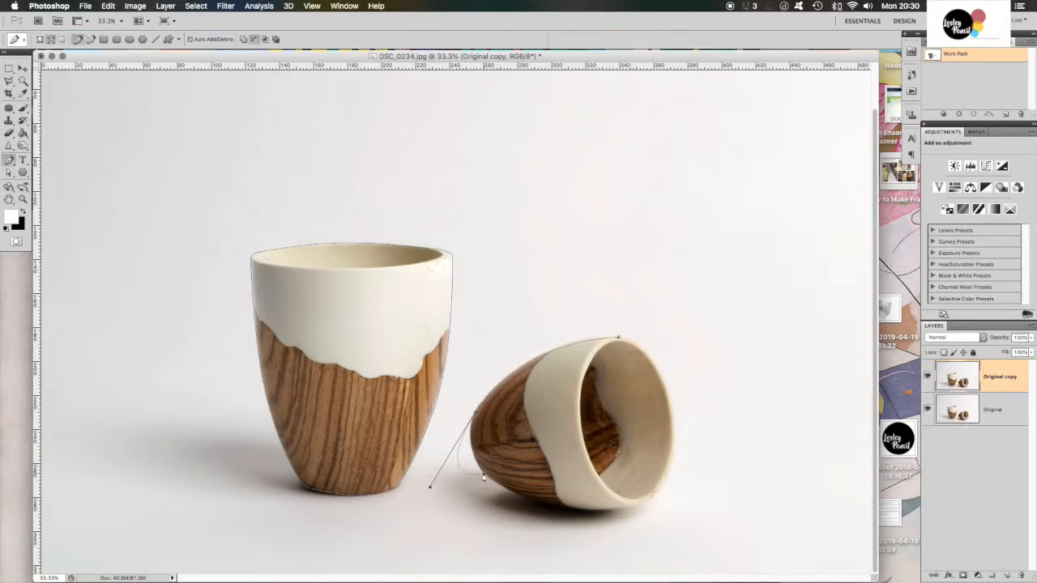
left_click_drag(489, 479, 522, 511)
left_click_drag(636, 510, 754, 487)
left_click_drag(640, 506, 734, 485)
left_click(640, 505, "alt")
left_click_drag(674, 417, 573, 332)
left_click(674, 418, "alt")
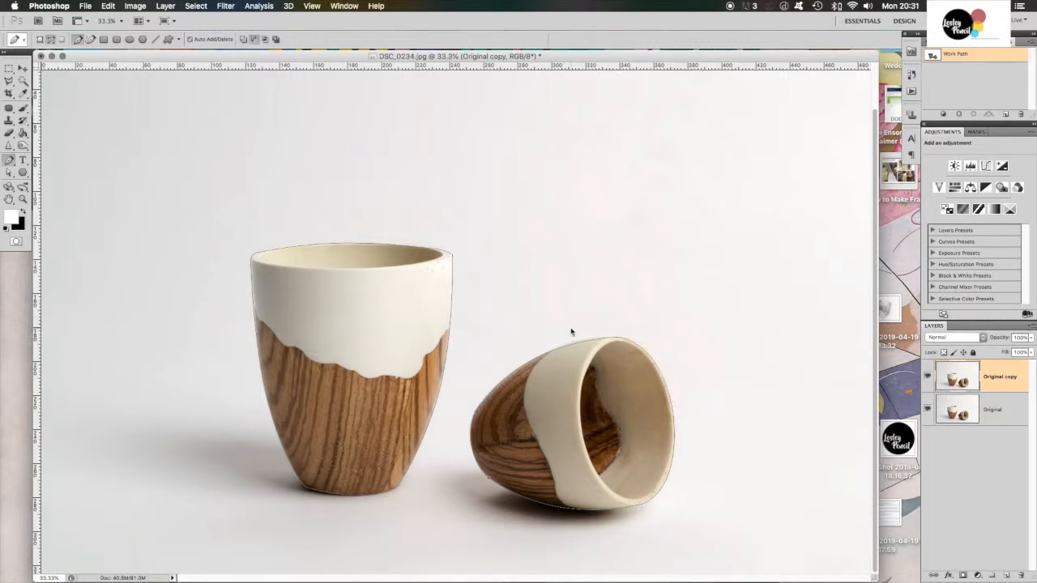
Copy the two outlined cups from the work path selection to their own layer, and add an empty layer directly above Original copy
left_click(943, 60, "ctrl")
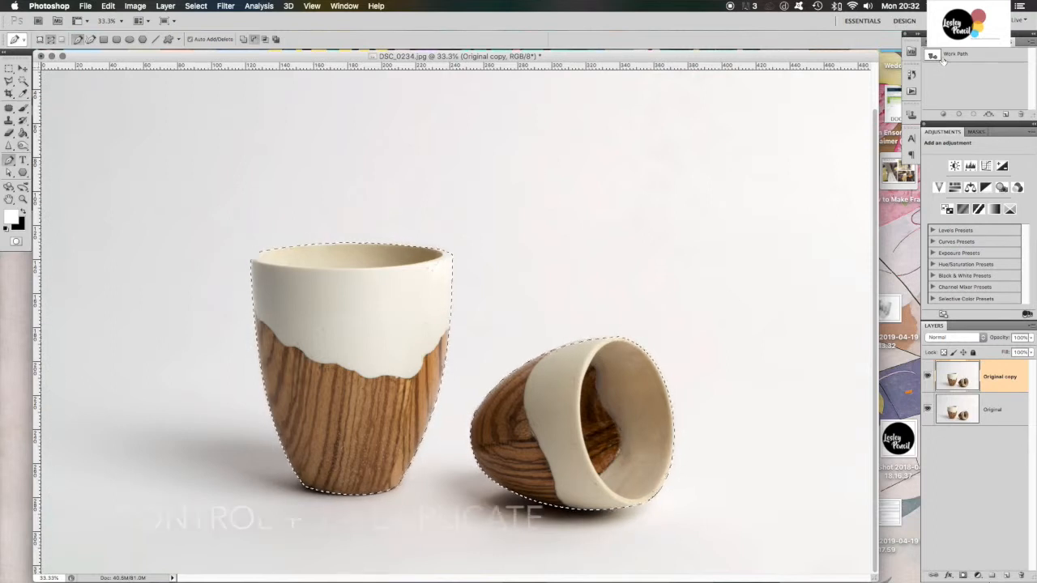
key("ctrl+j")
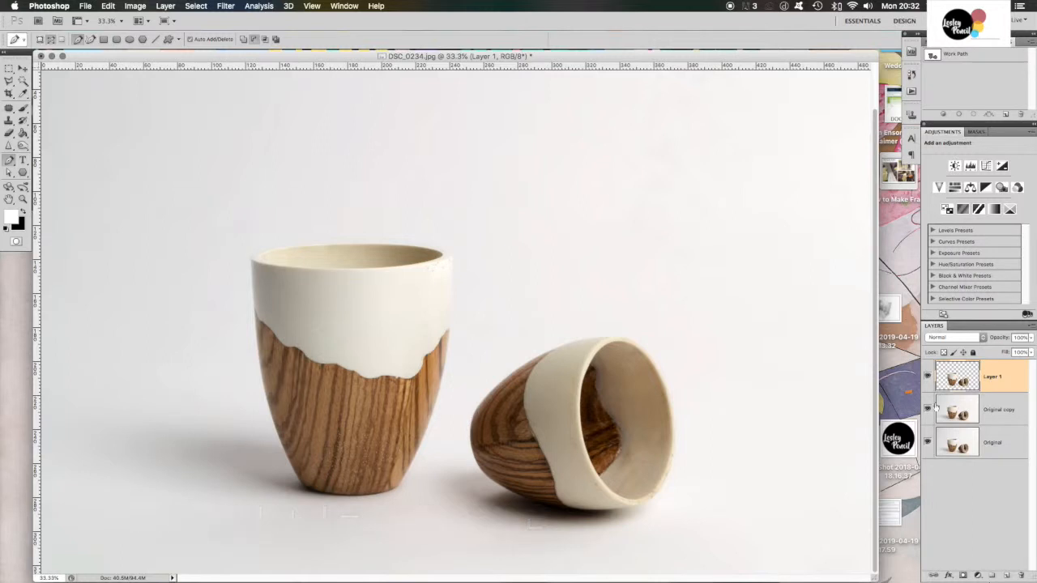
left_click(993, 411)
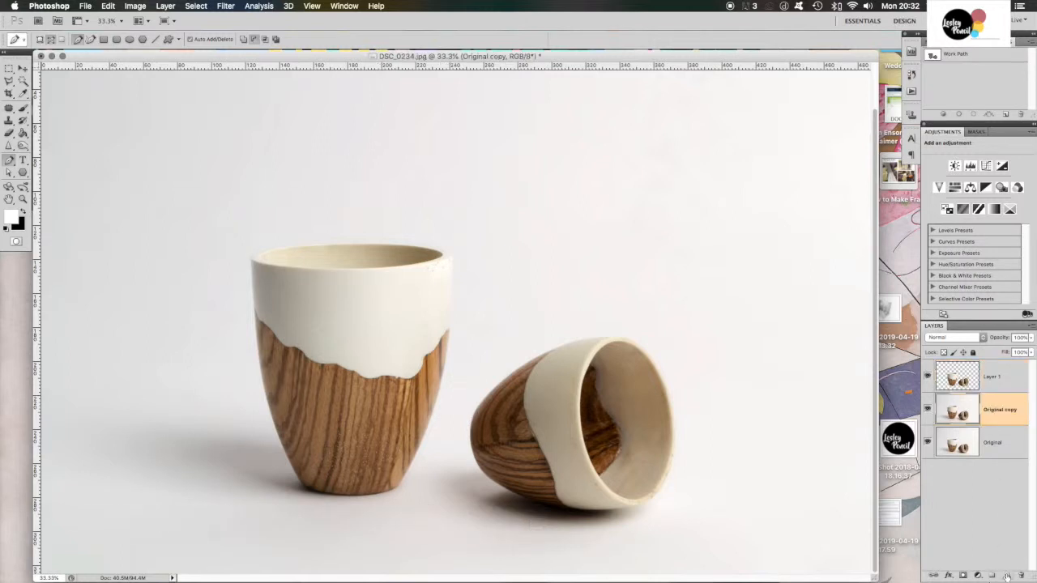
left_click(1007, 576)
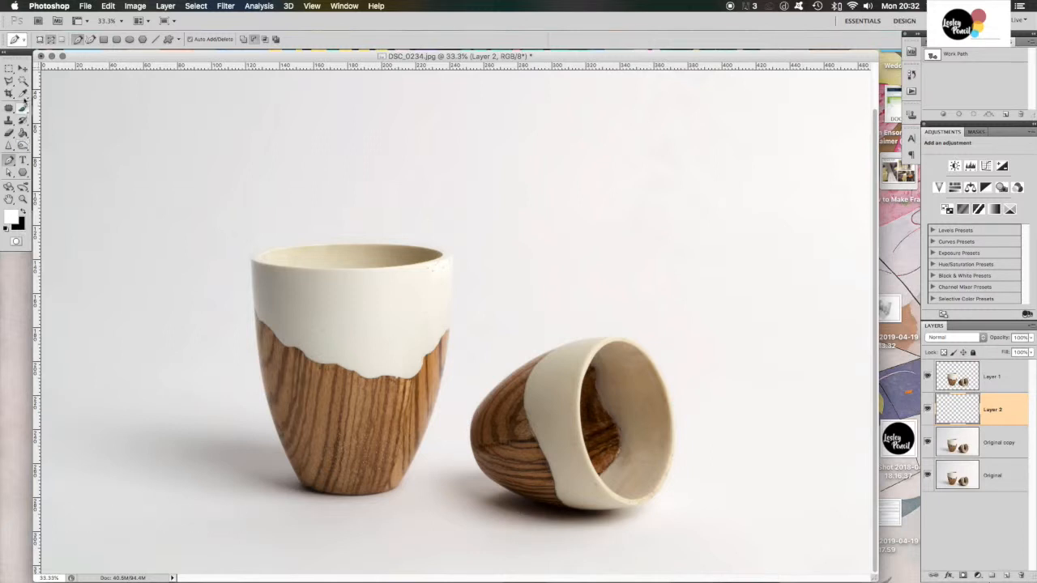
Fill the empty layer with a tan brown, lightened from a colour sampled on the upright cup's wood
left_click(23, 93)
left_click(333, 386)
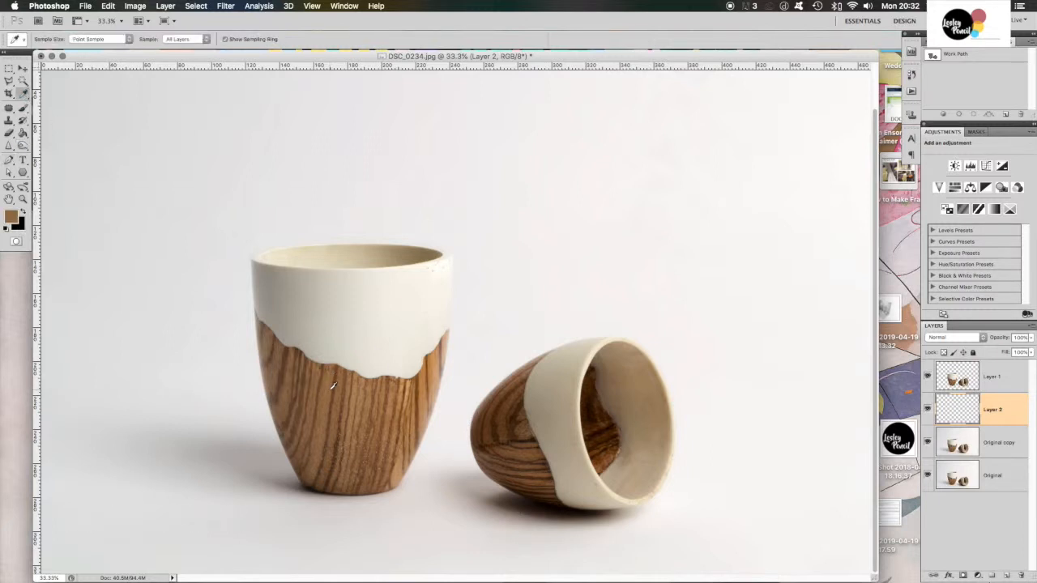
left_click(13, 220)
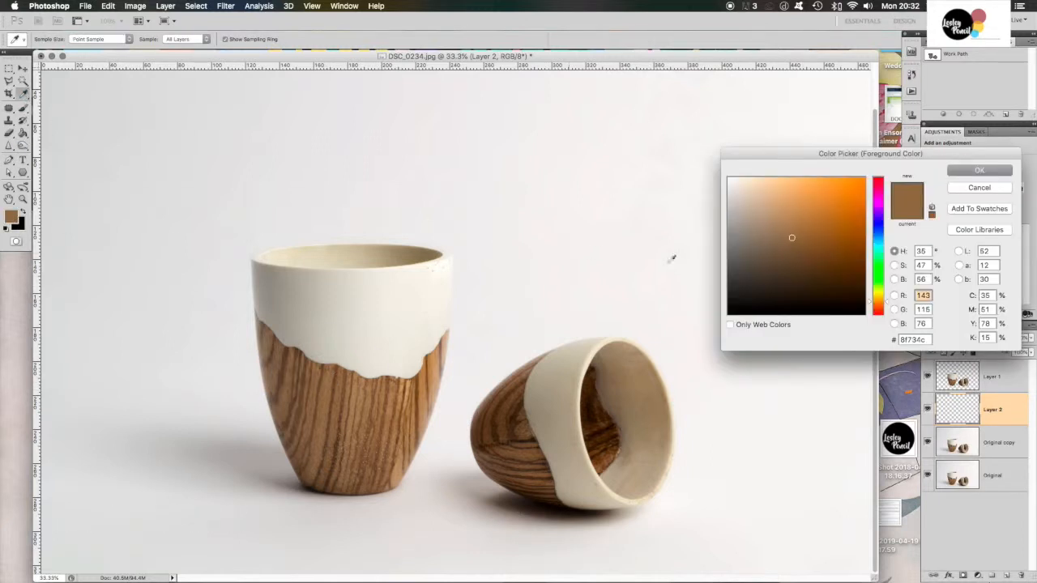
mouse_move(791, 237)
left_mouse_down()
mouse_move(792, 212)
mouse_move(782, 218)
left_mouse_up()
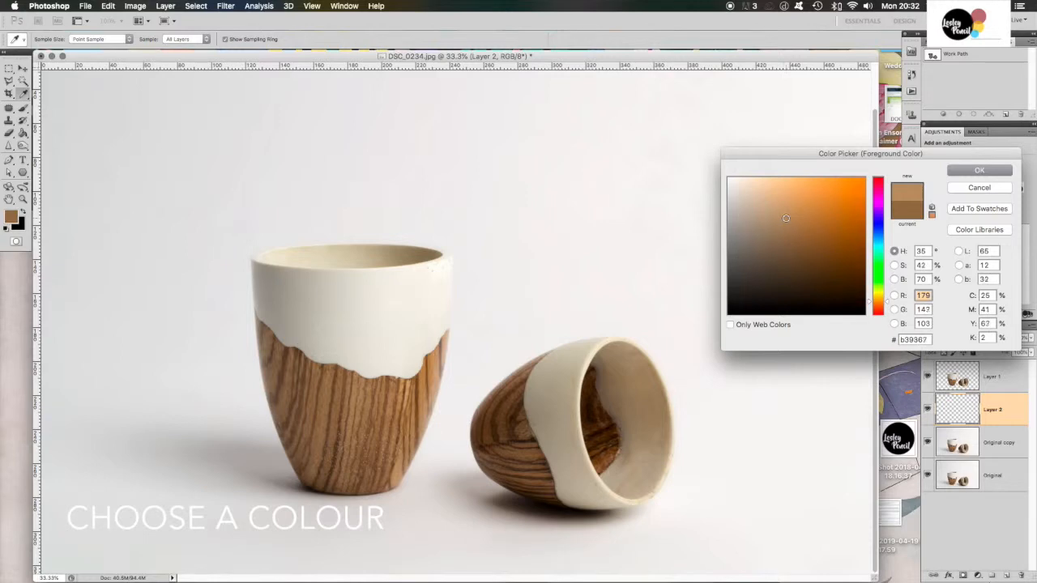
key("Return")
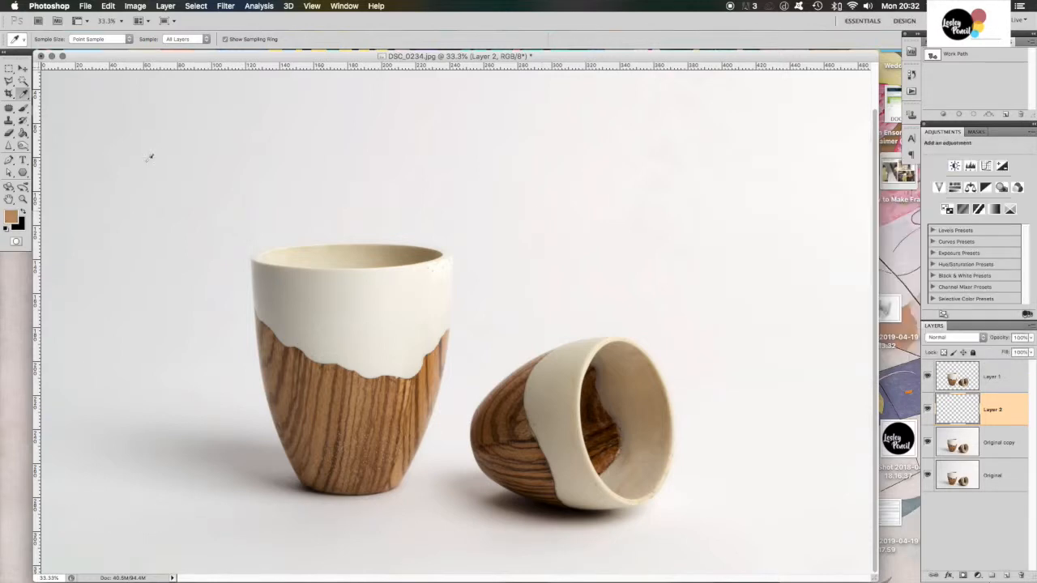
left_click(23, 134)
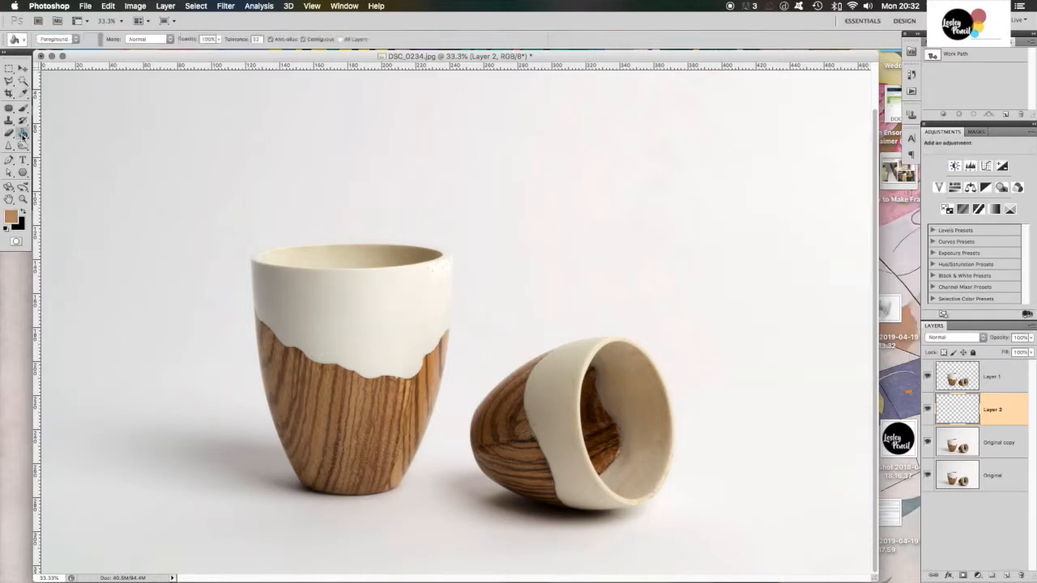
left_click(545, 200)
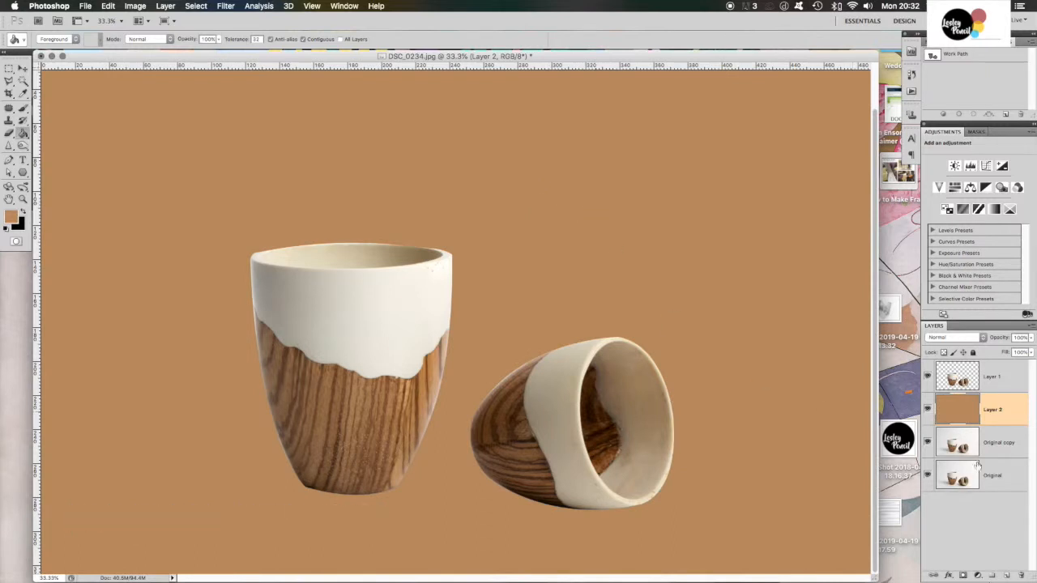
Duplicate the Original copy layer and hide the brown fill layer and the cut-out cups layer
left_click(928, 409)
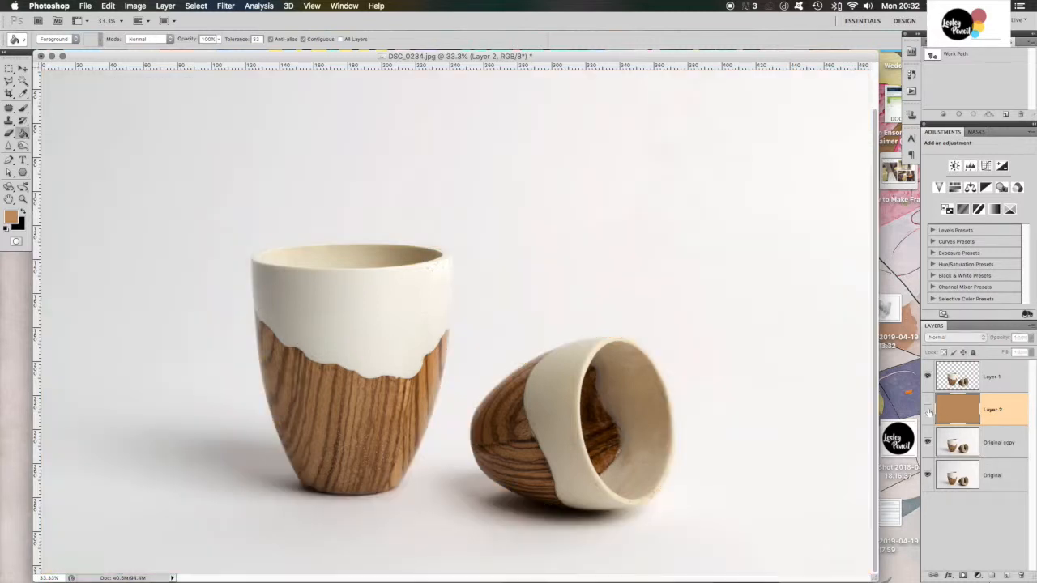
left_click(969, 439)
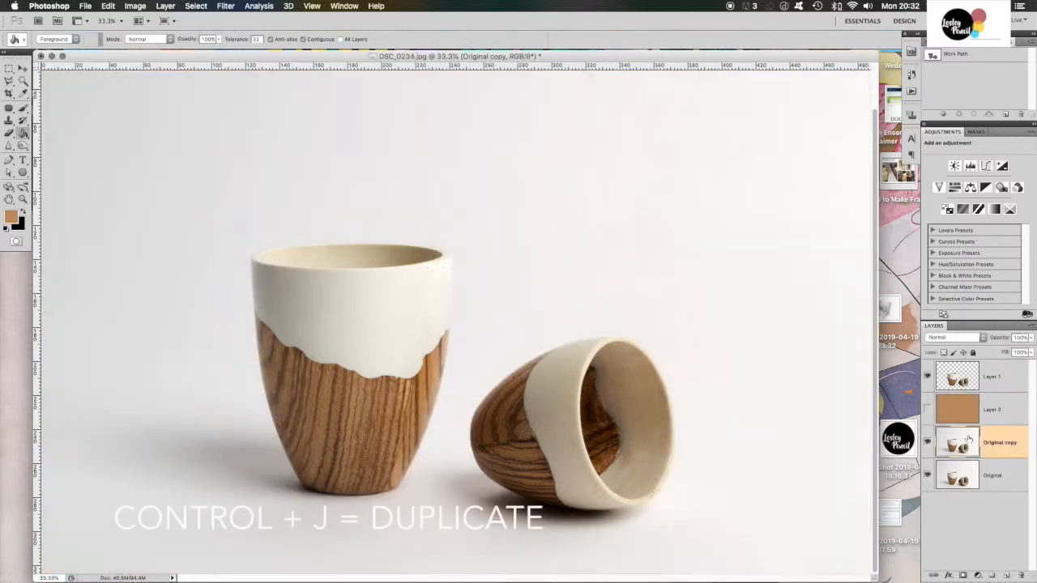
key("ctrl+j")
left_click(927, 377)
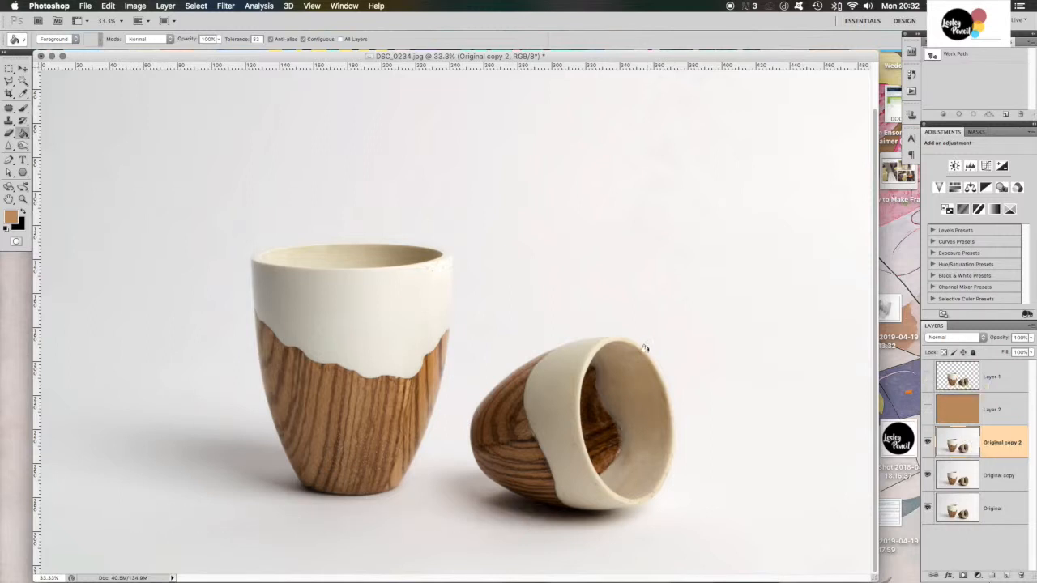
On the duplicated photo layer, start painting out the upright cup with a soft brush in background colours sampled around it
key("i")
left_click(544, 256)
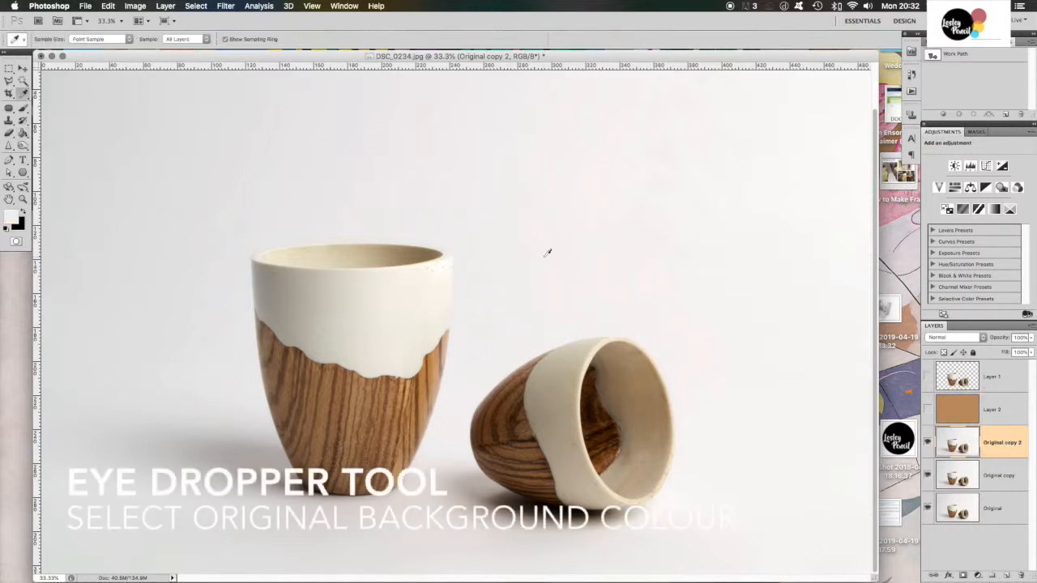
key("b")
right_click(543, 257)
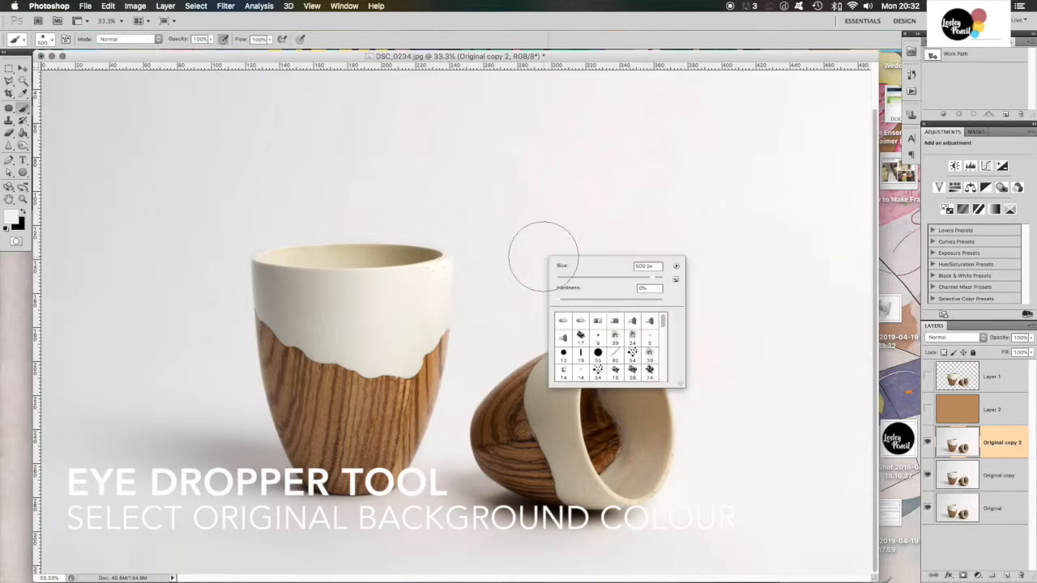
left_click(544, 256)
mouse_move(544, 257)
left_mouse_down()
mouse_move(323, 256)
mouse_move(484, 258)
mouse_move(281, 266)
mouse_move(312, 337)
mouse_move(282, 275)
mouse_move(161, 244)
mouse_move(280, 228)
mouse_move(195, 378)
mouse_move(135, 417)
left_mouse_up()
key("bracketright")
key("bracketright")
key("i")
left_click(151, 366)
key("b")
left_click_drag(251, 357, 248, 238)
Paint over the upper parts of both cups with the background colour sampled above the lying cup, enlarging the brush to 1400 px
key("i")
left_click(595, 224)
key("b")
mouse_move(595, 222)
left_mouse_down()
mouse_move(392, 304)
mouse_move(654, 329)
mouse_move(713, 431)
mouse_move(534, 386)
mouse_move(570, 359)
left_mouse_up()
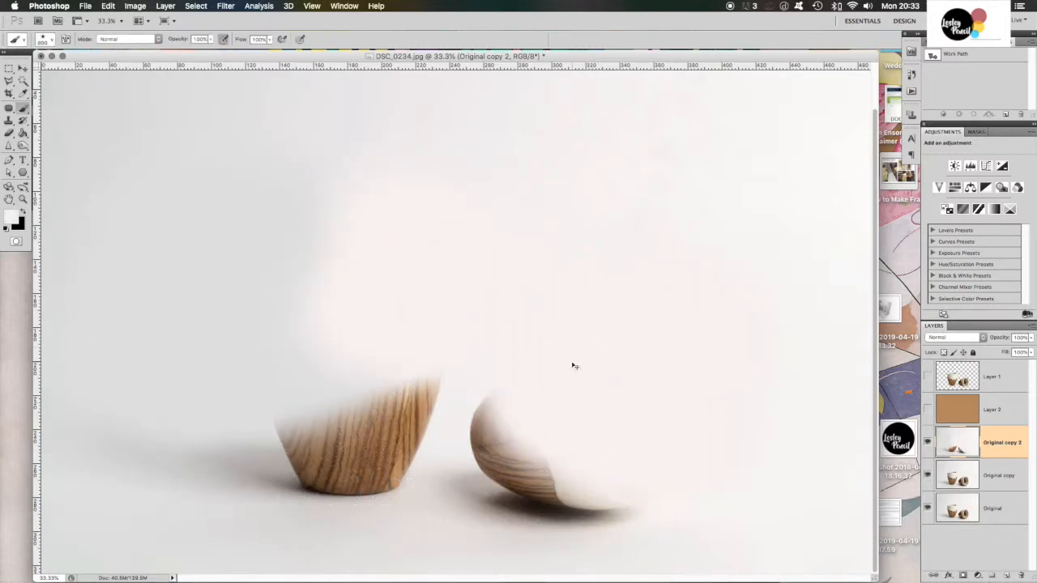
mouse_move(407, 351)
left_mouse_down()
mouse_move(389, 229)
mouse_move(718, 327)
mouse_move(465, 311)
mouse_move(374, 235)
mouse_move(324, 297)
mouse_move(527, 324)
left_mouse_up()
key("bracketright")
key("bracketright")
key("bracketright")
key("bracketright")
key("bracketright")
key("bracketright")
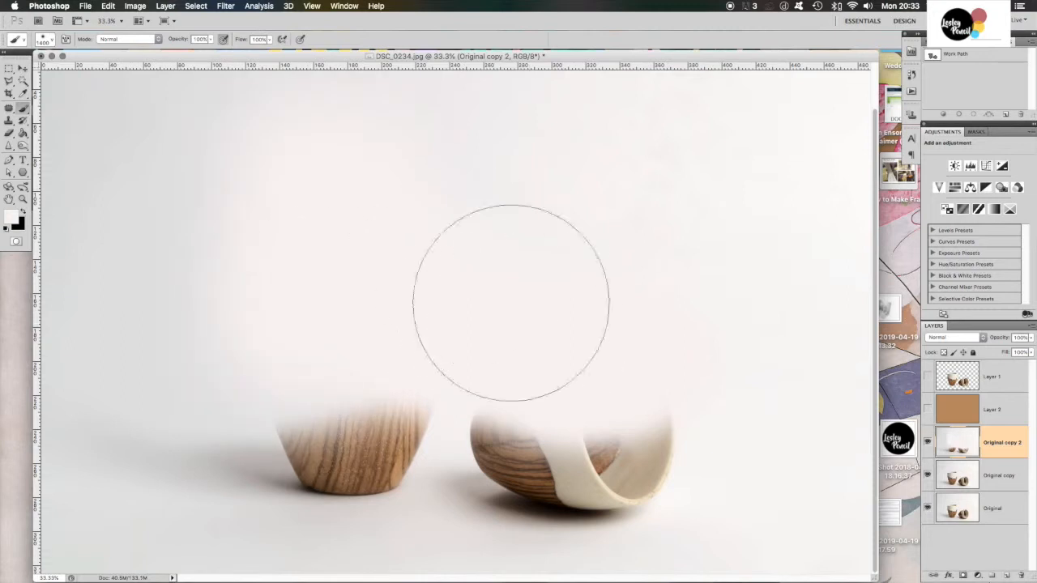
Reduce the brush size and paint away more of the lying cup down towards its shadow
key("bracketleft")
key("bracketleft")
key("bracketleft")
key("bracketleft")
key("bracketleft")
key("bracketleft")
key("bracketleft")
key("bracketleft")
key("bracketleft")
key("bracketleft")
key("bracketleft")
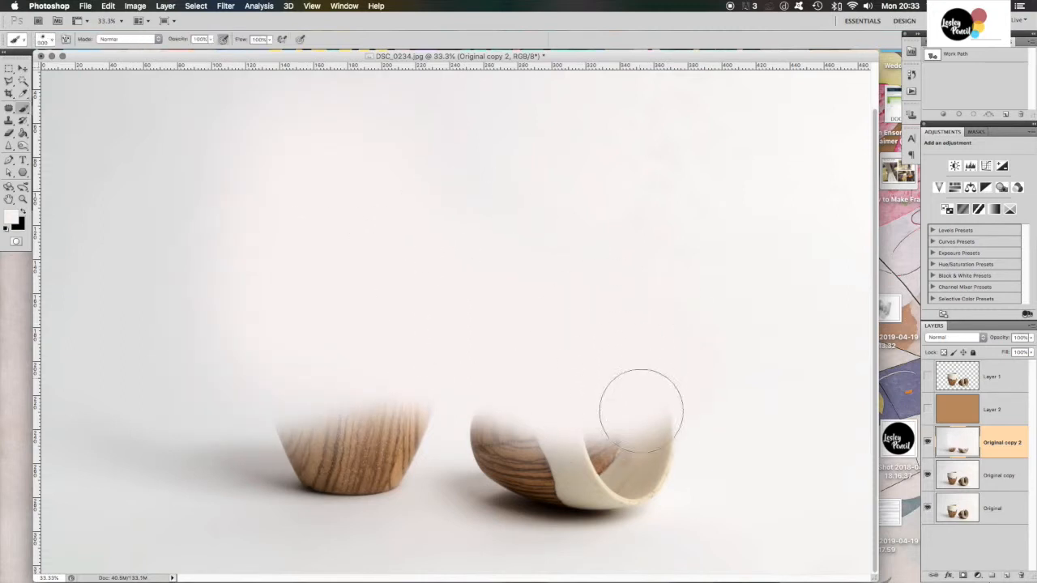
left_click_drag(565, 415, 637, 433)
Resample the background around the upright cup and paint over more of its wooden part and edges, keeping the shadow
left_click(193, 403, "alt")
left_click_drag(223, 397, 261, 332)
left_click(371, 329, "alt")
mouse_move(371, 330)
left_mouse_down()
mouse_move(320, 313)
mouse_move(429, 335)
mouse_move(327, 342)
mouse_move(326, 374)
mouse_move(311, 377)
left_mouse_up()
key("bracketright")
key("bracketright")
key("bracketright")
key("bracketright")
key("bracketright")
Move the painted shadow layer above the brown layer and lighten its background with a Levels adjustment, lowering the white point and setting midtones to 0.75
left_click_drag(1005, 449, 1003, 409)
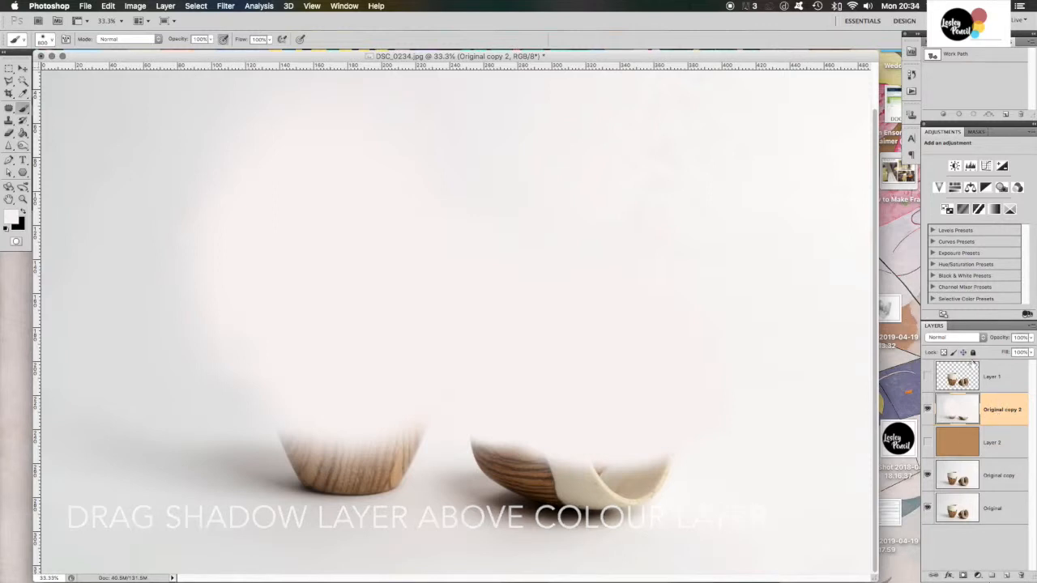
left_click(971, 166)
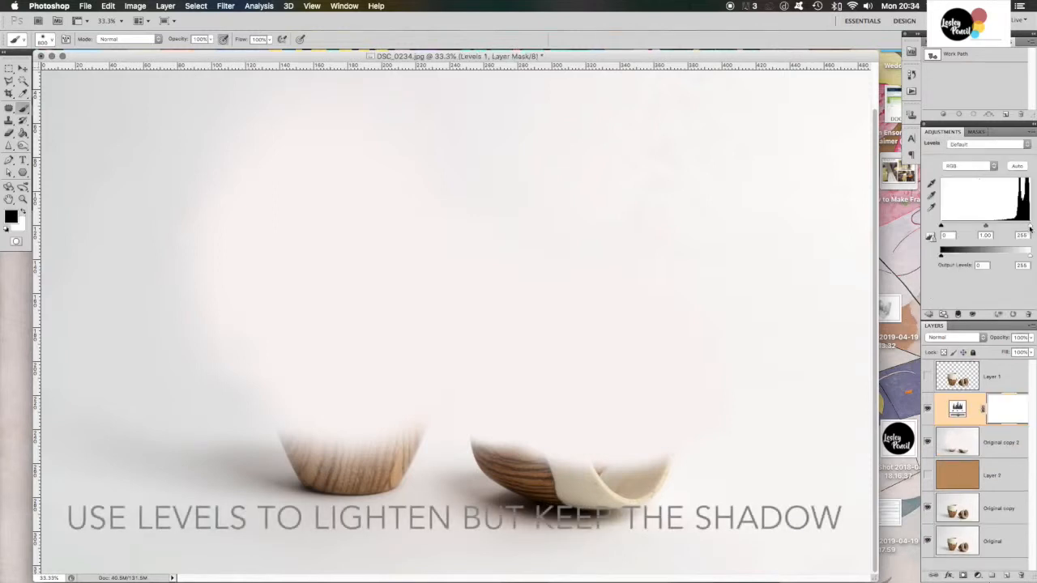
left_click_drag(1030, 228, 988, 229)
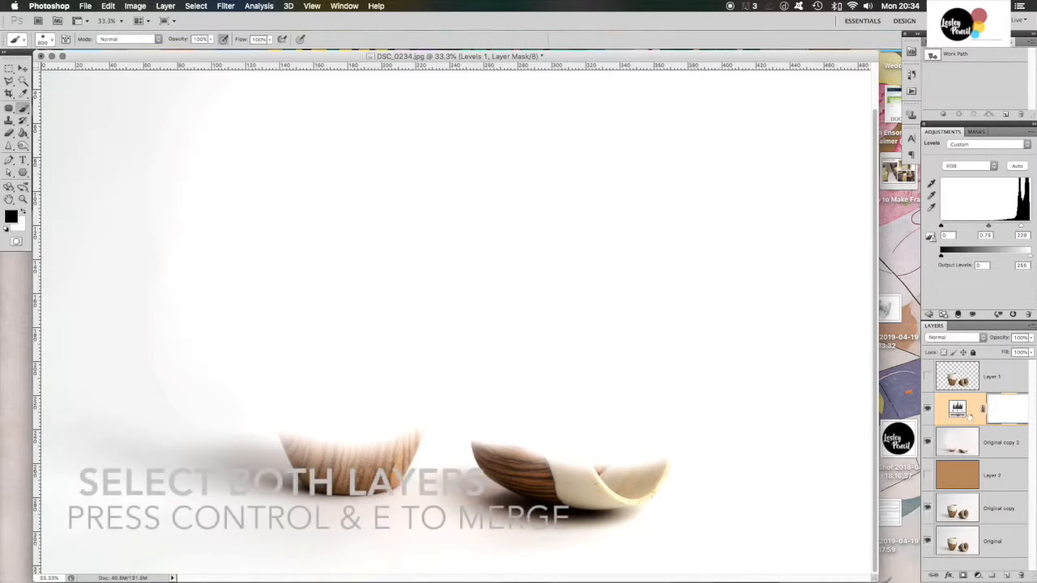
Merge the Levels adjustment with the shadow layer and blend the result over the visible brown layer in Overlay mode
left_click(993, 451)
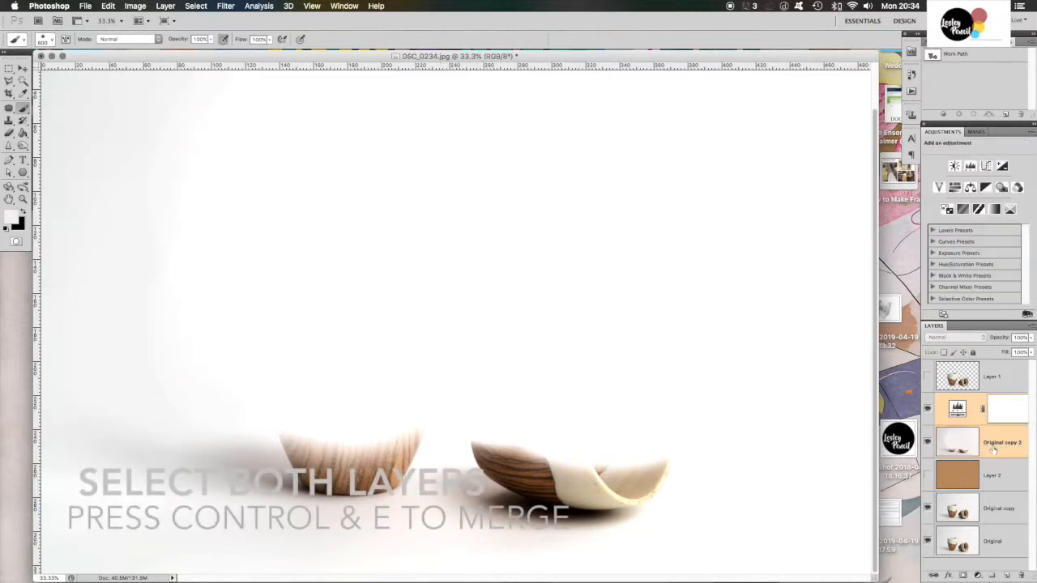
key("super+e")
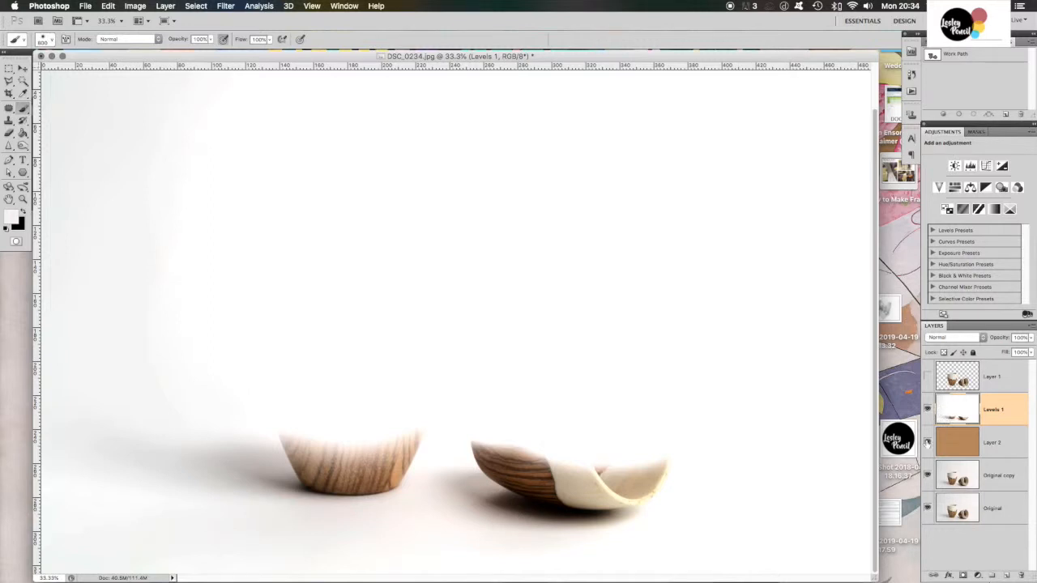
left_click(960, 337)
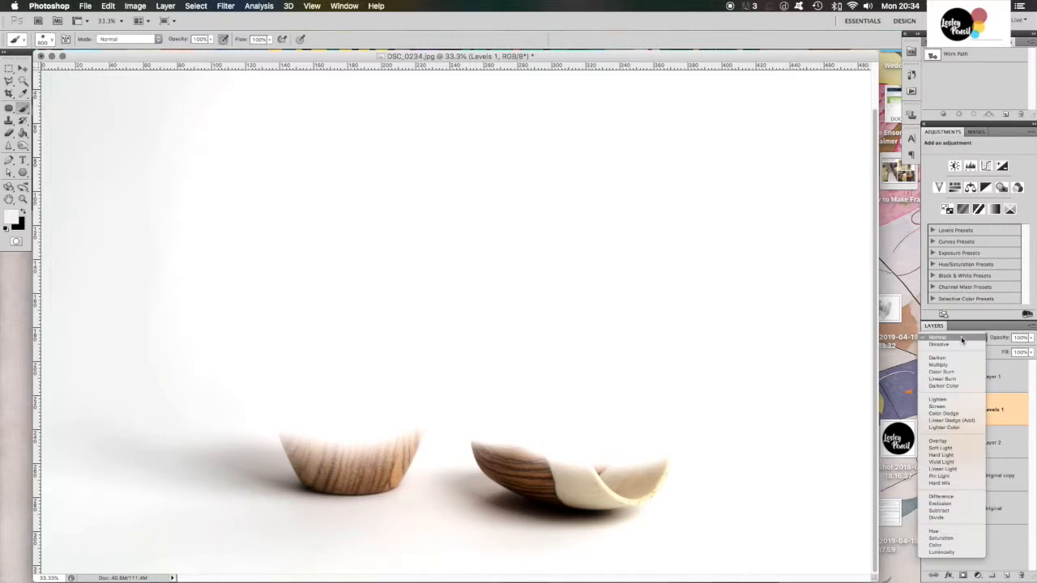
left_click(954, 441)
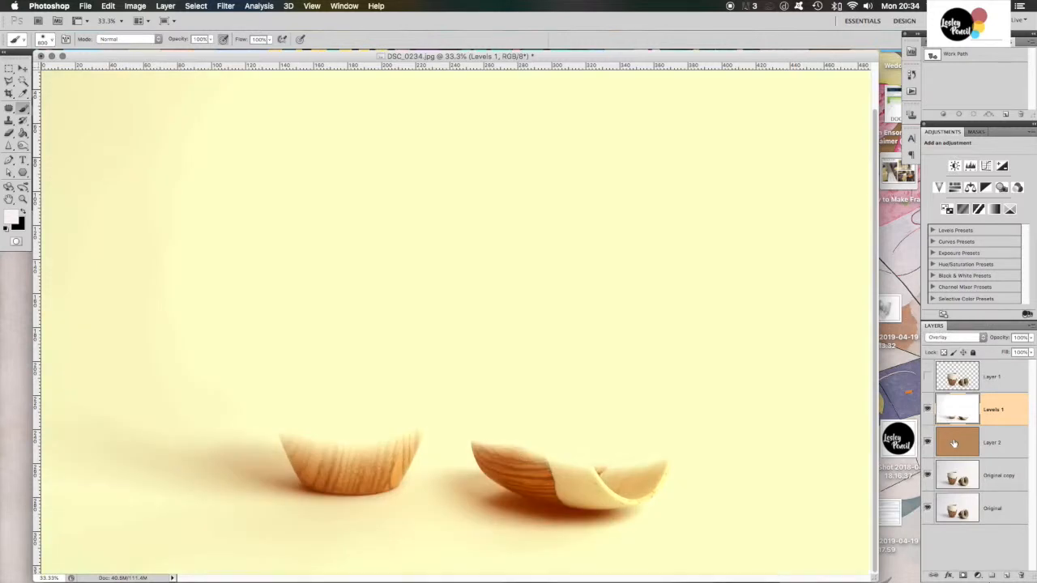
Change the shadow layer's blend mode to Multiply, compare it on and off, and show the cut-out cups layer
left_click(964, 340)
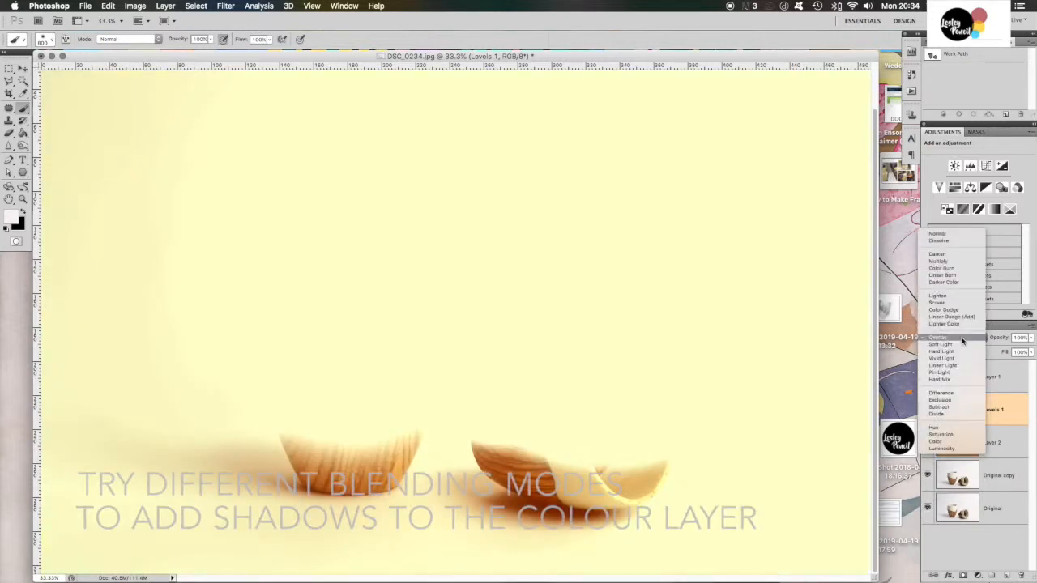
left_click(954, 262)
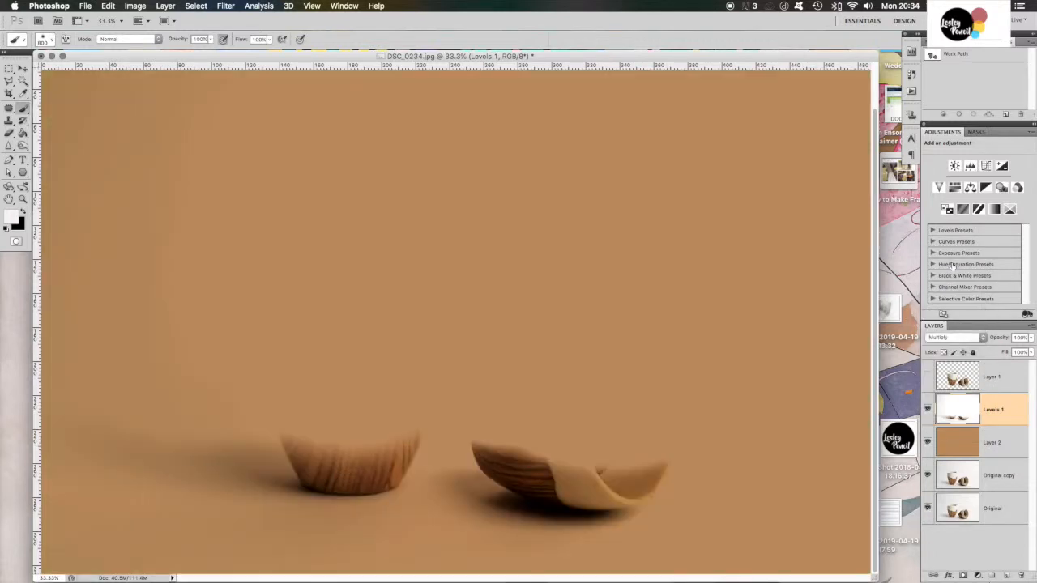
left_click(928, 411)
left_click(929, 411)
left_click(929, 411)
left_click(929, 411)
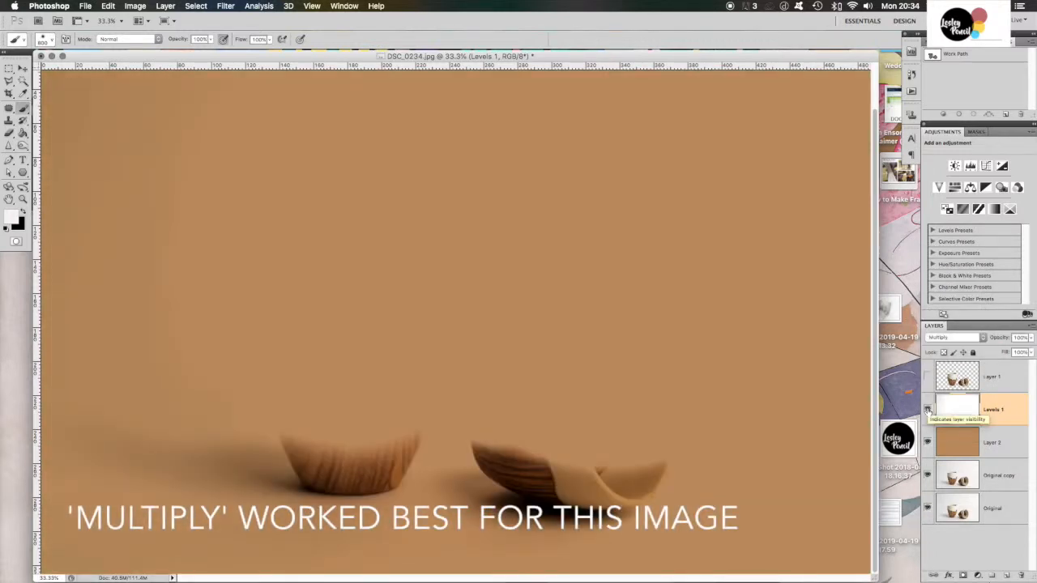
left_click(929, 377)
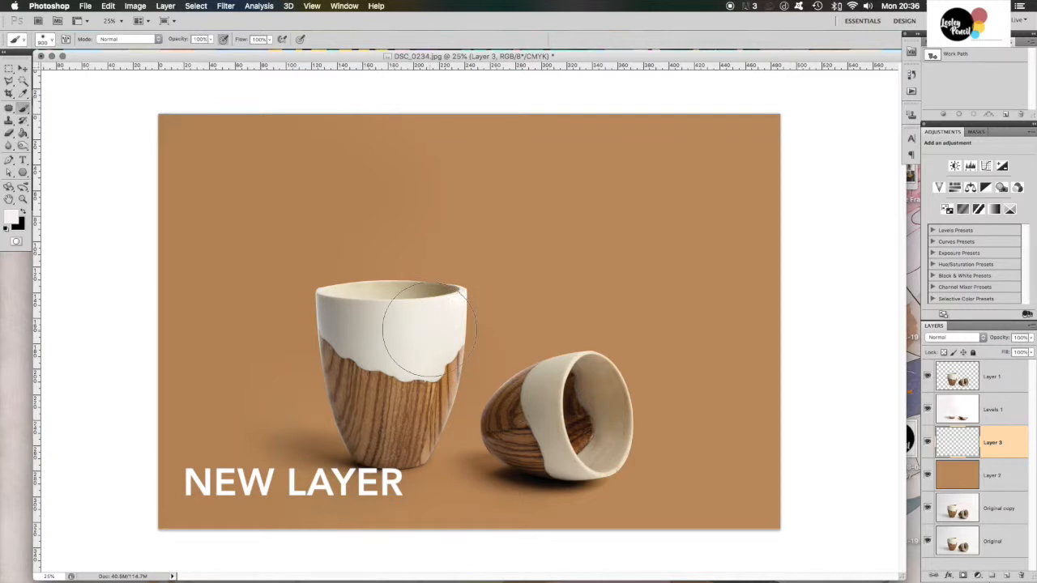
Enlarge the soft white brush to 2500 and paint one large glow behind the cups on the empty Layer 3
key("bracketright")
key("bracketright")
key("bracketright")
key("bracketright")
key("bracketright")
key("bracketright")
key("bracketright")
key("bracketright")
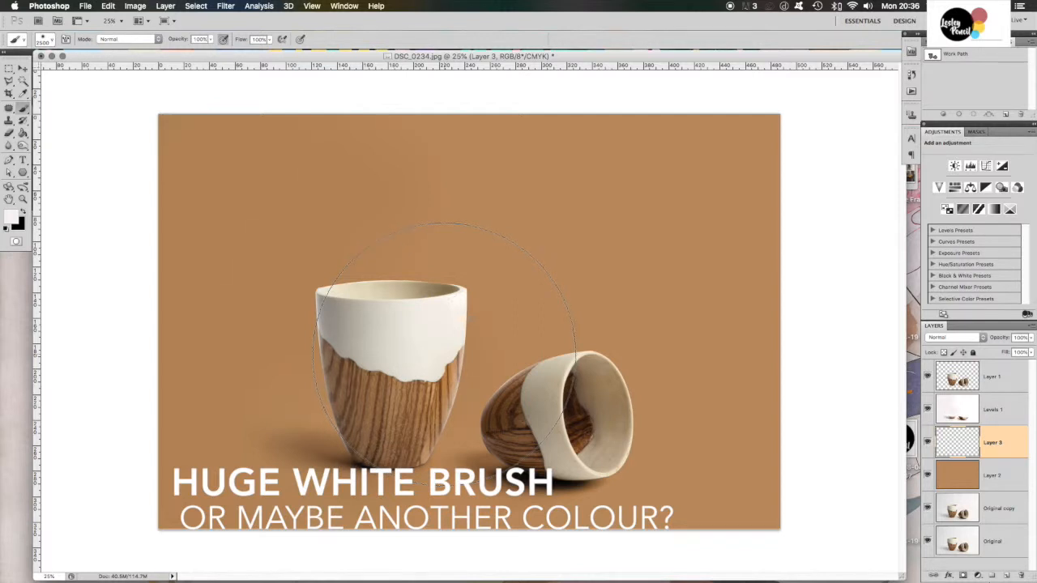
left_click(444, 355)
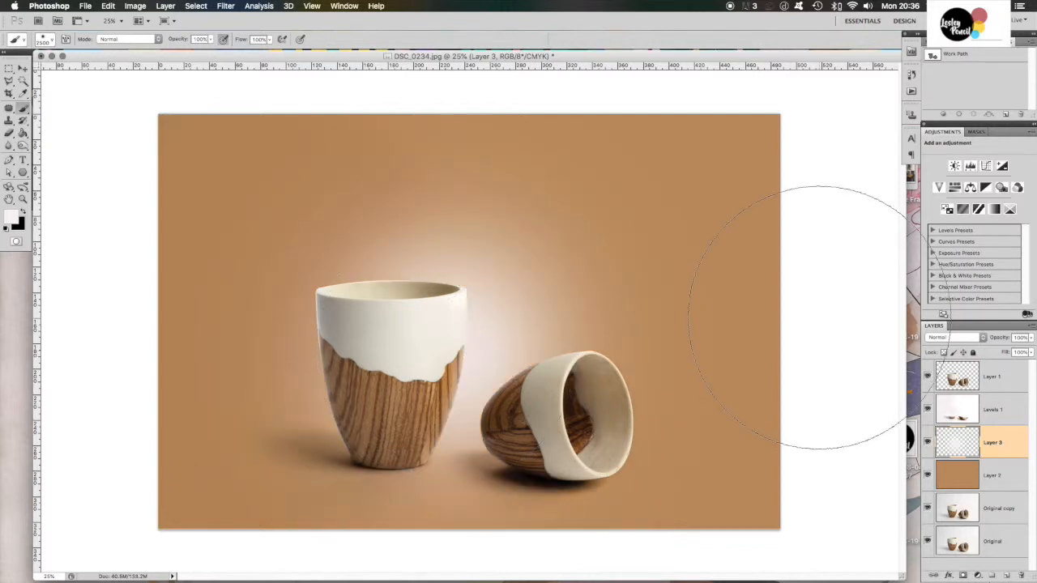
Build up the white glow around the upright cup with more dabs and reduce the glow layer's fill to 68%
left_click(53, 42)
left_click(52, 42)
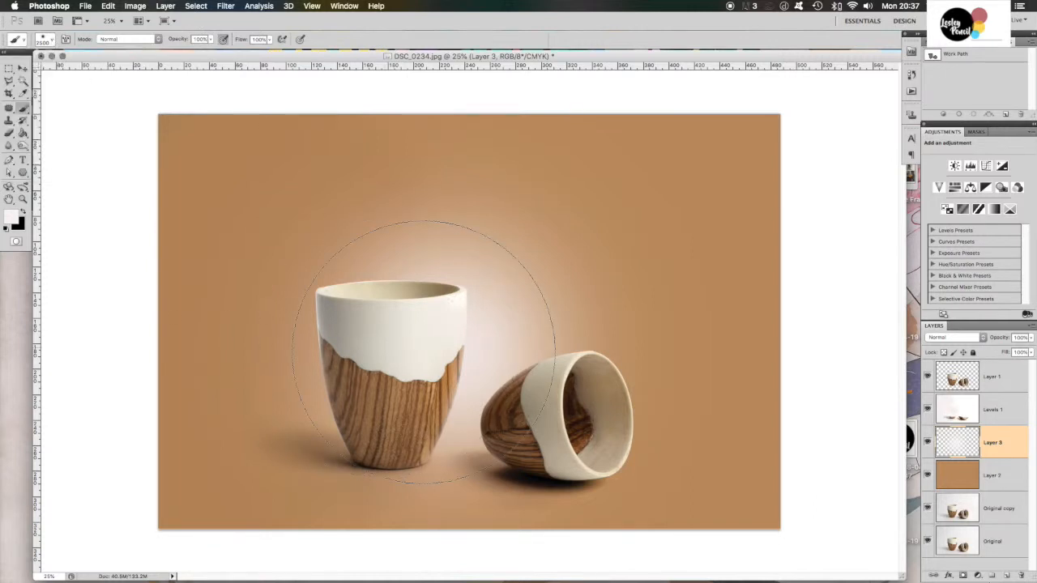
left_click(432, 351)
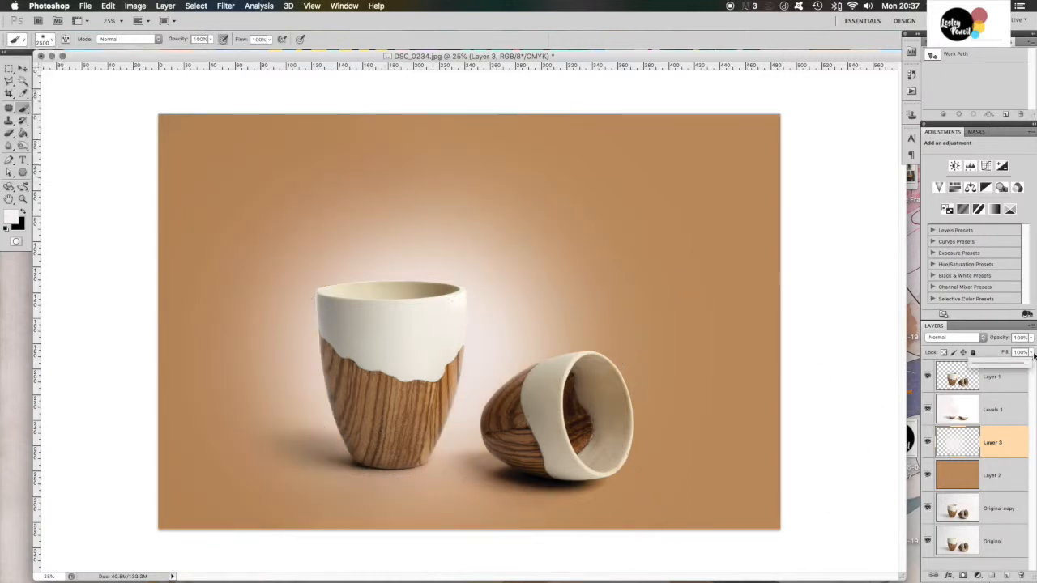
left_click_drag(1029, 365, 1010, 366)
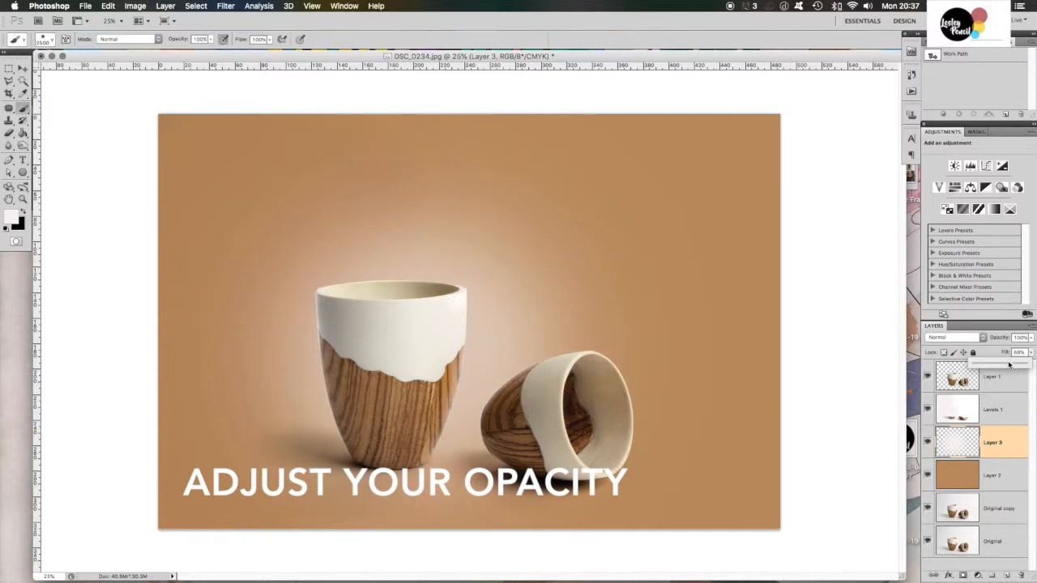
left_click(465, 324)
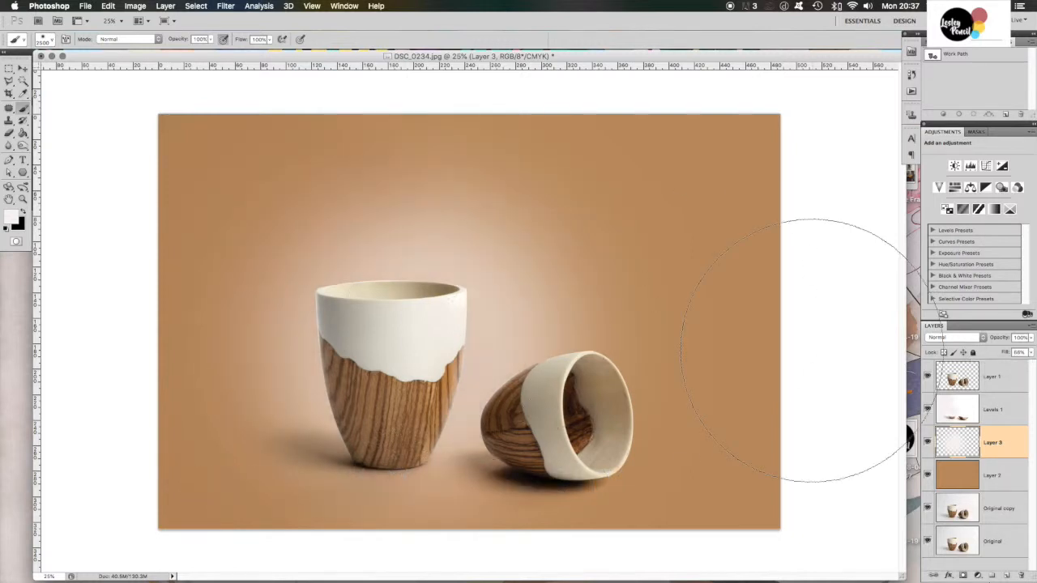